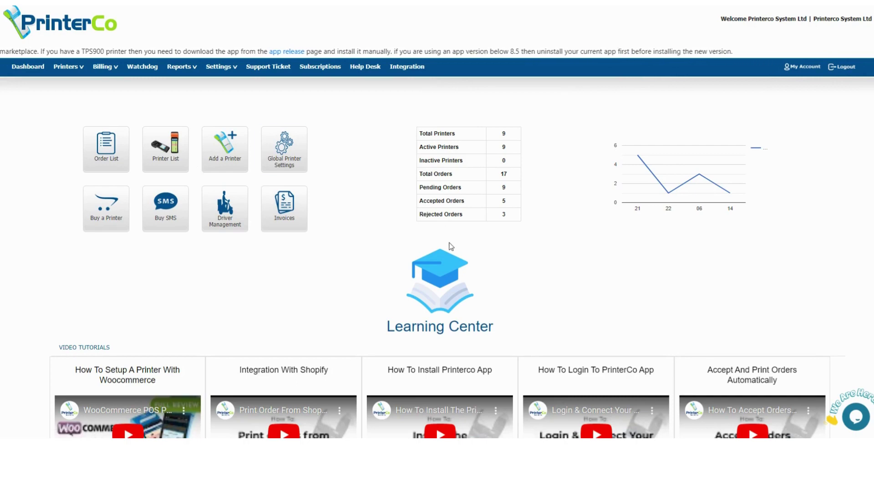
Open the GloriaFood Settings form from PrinterCo's Integration page
left_click(409, 72)
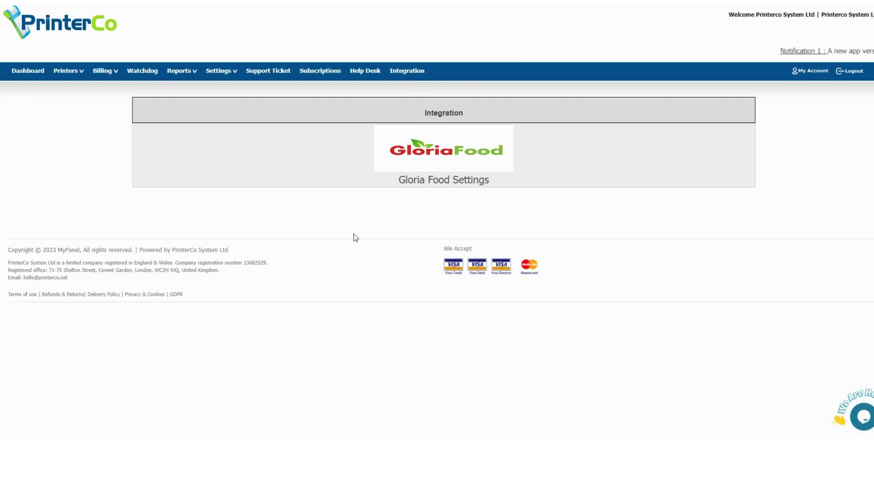
left_click(468, 182)
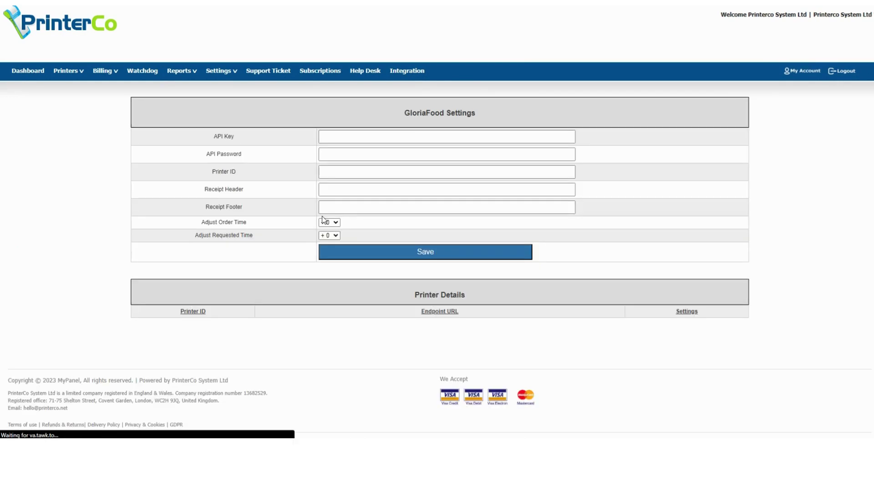
Open printer 6804's Printer Details in a new tab and bring up copy options on its API key
left_click(82, 71)
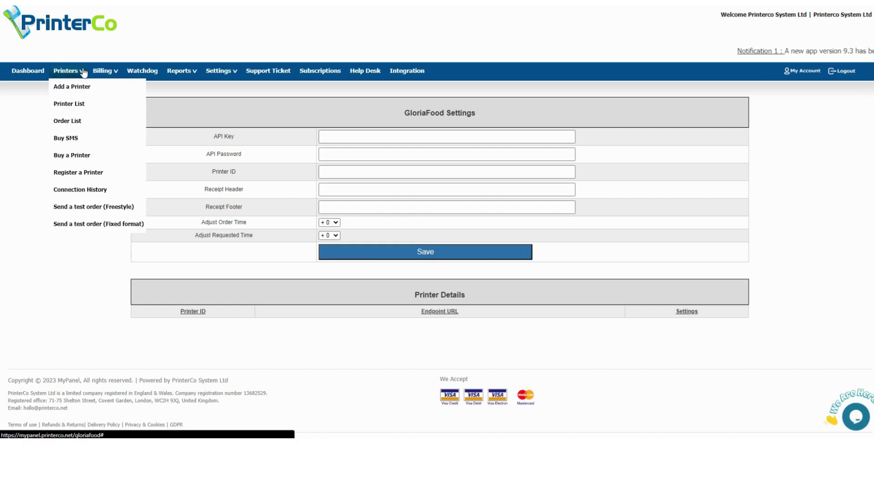
right_click(83, 110)
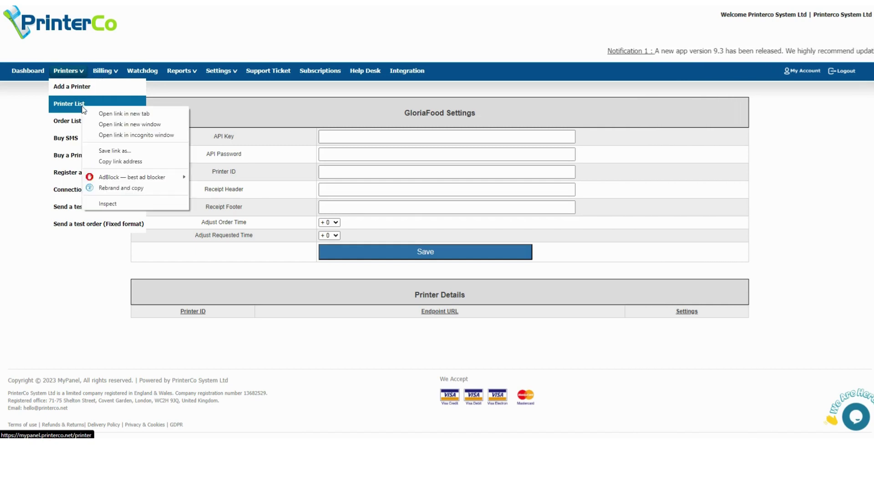
left_click(108, 114)
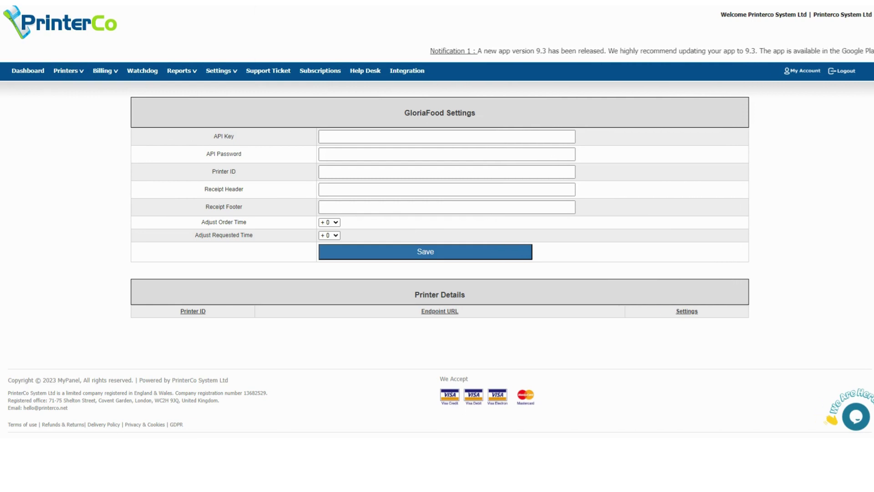
key("ctrl+Tab")
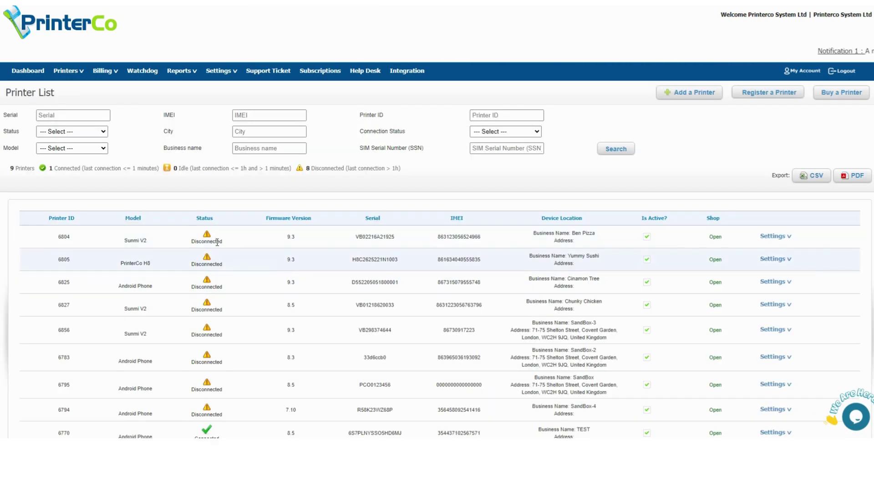
left_click(792, 242)
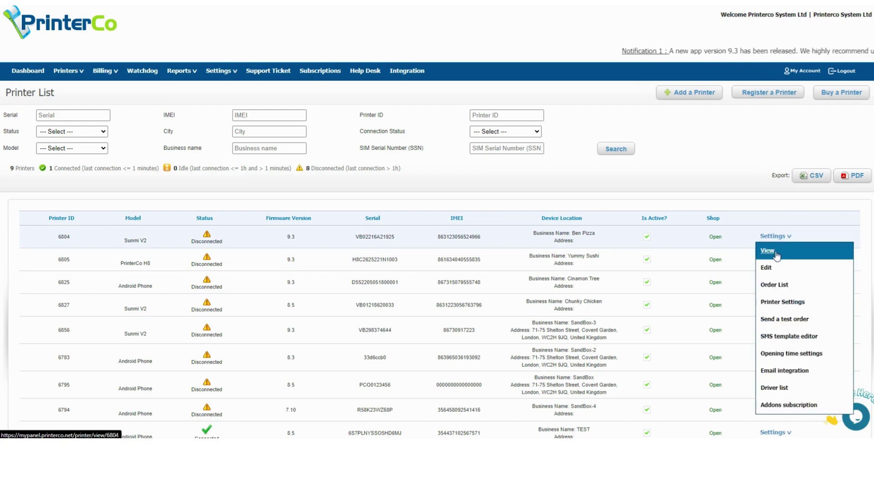
left_click(777, 253)
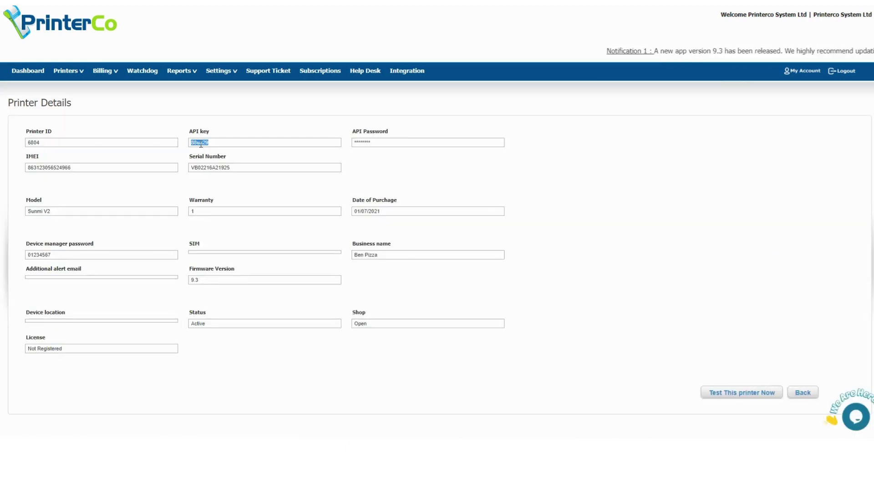
right_click(201, 144)
Copy the printer's API key and paste it into the GloriaFood form's API Key field
left_click(221, 149)
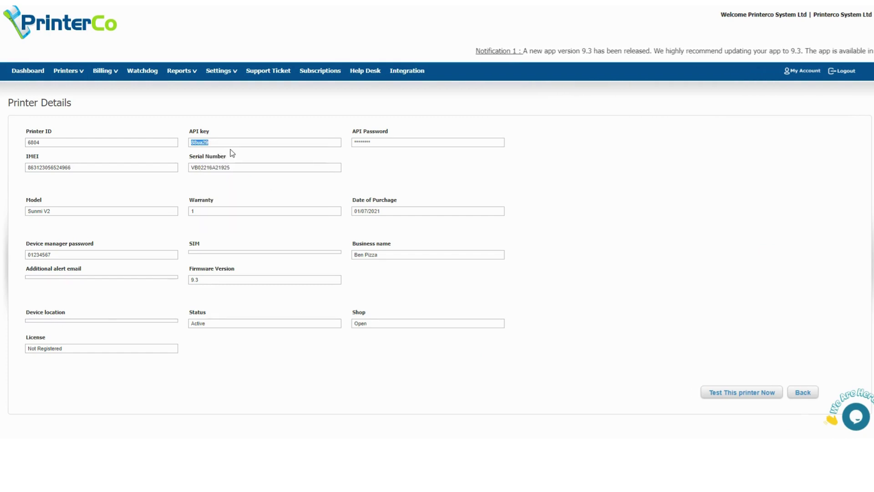
key("alt+Left")
left_click(334, 137)
key("ctrl+v")
left_click(338, 153)
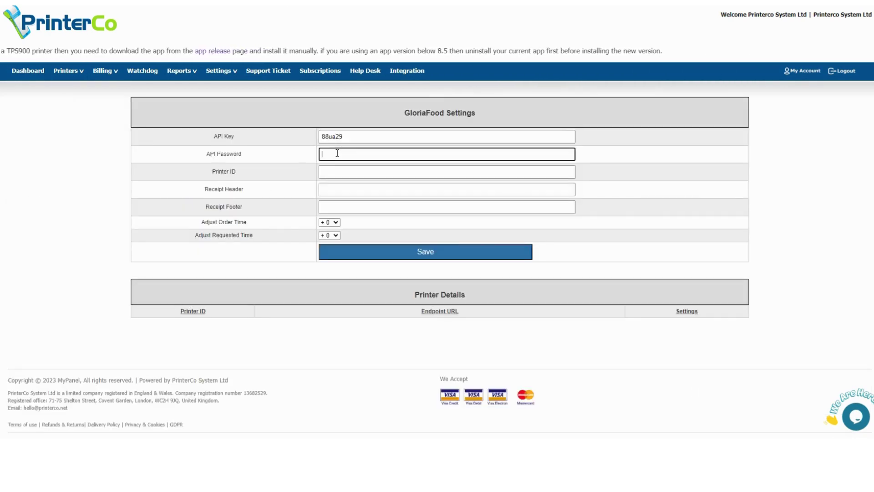
Copy printer ID 6804 from the printer details into the Printer ID field
key("alt+Tab")
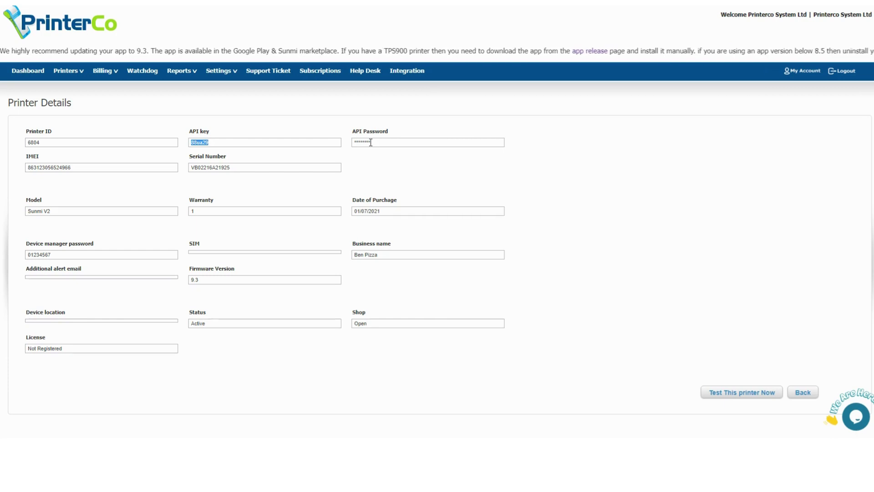
double_click(35, 143)
right_click(37, 143)
left_click(55, 151)
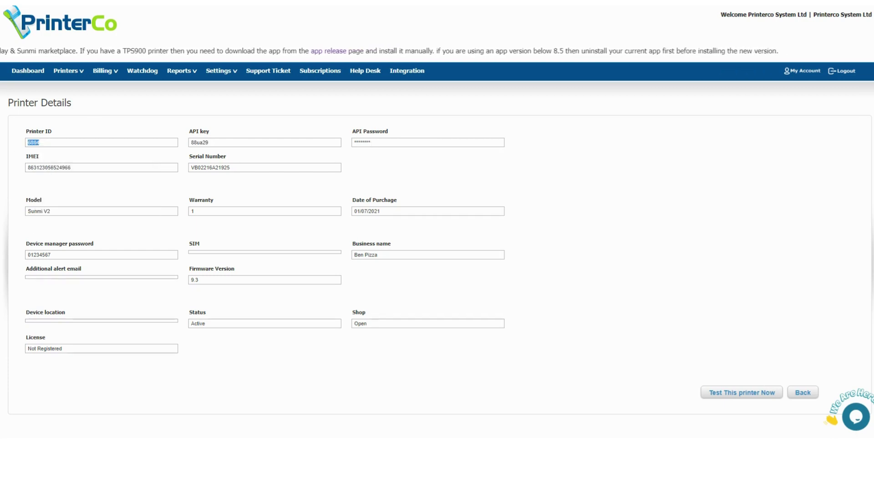
key("ctrl+Tab")
left_click(324, 172)
right_click(327, 172)
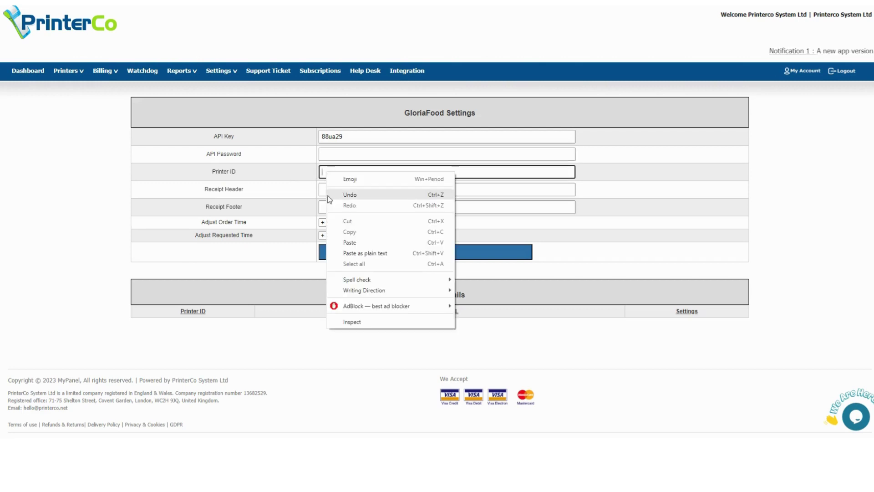
left_click(350, 243)
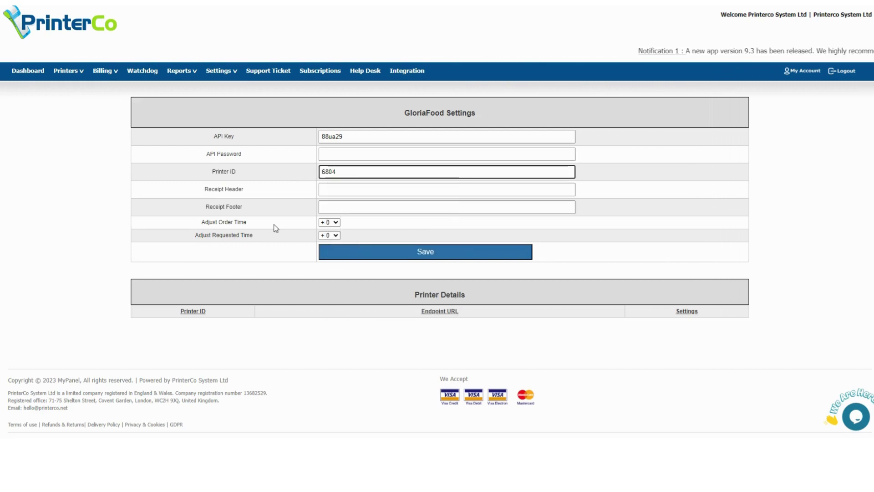
Enter the API password and the receipt header 'Demo Restaurant'
left_click(347, 155)
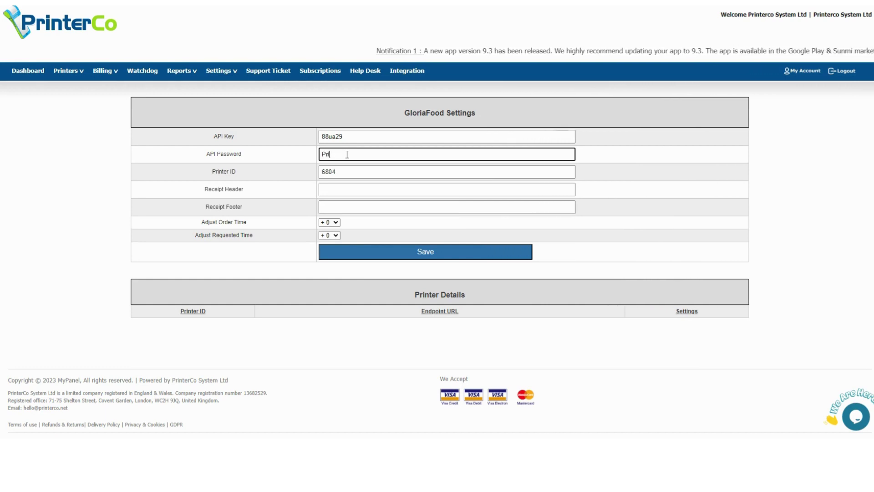
type("PrinterCo")
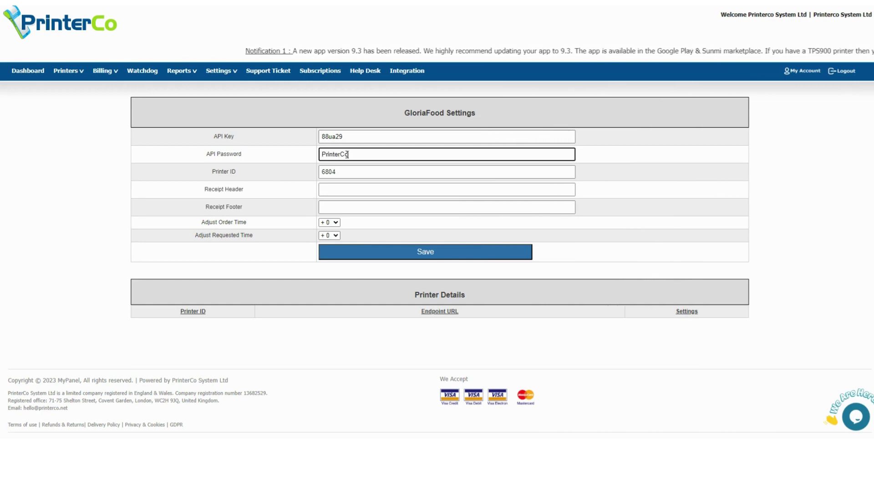
left_click(337, 188)
type("Demo Restaurant")
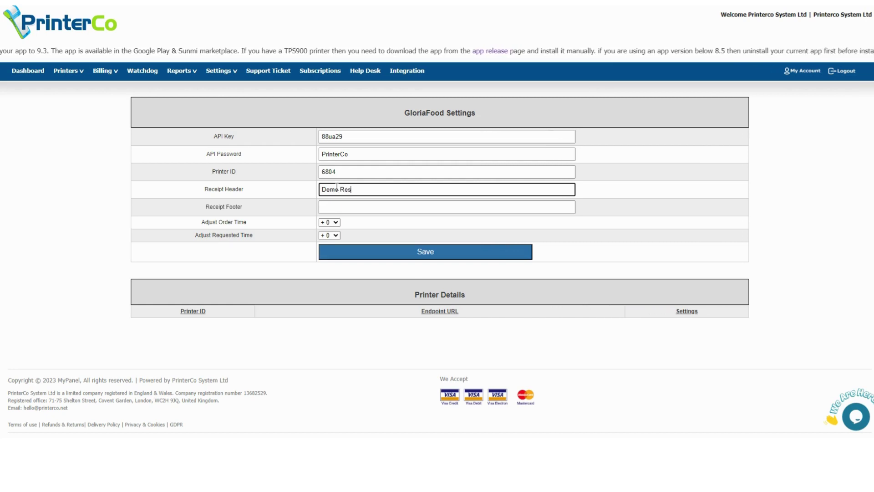
Add the receipt footer 'Thank You' and save the GloriaFood settings to generate the endpoint URL
left_click(359, 208)
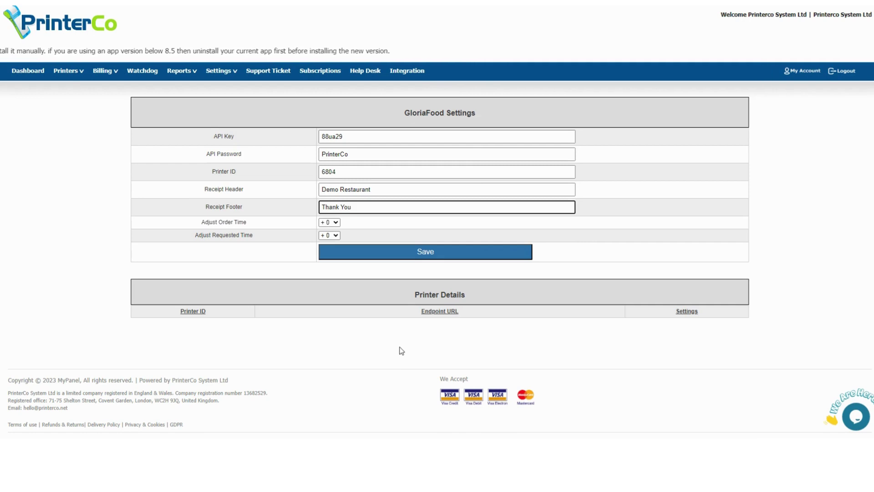
left_click(434, 256)
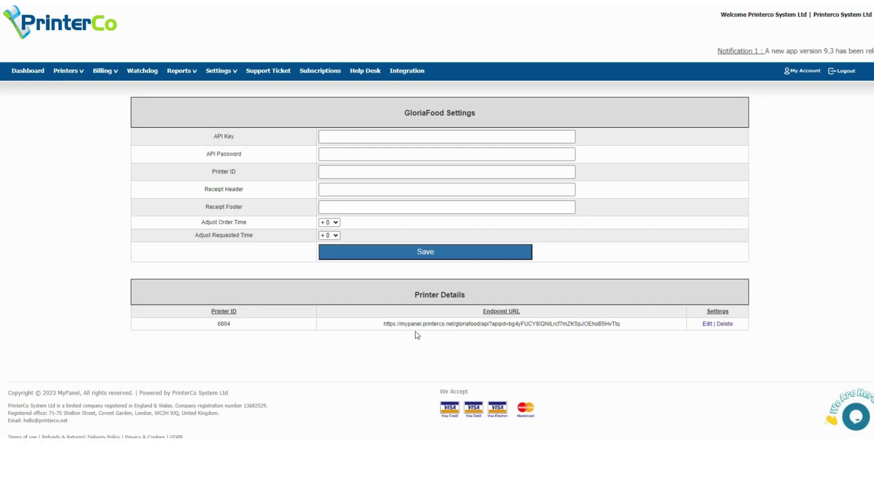
Select the generated endpoint URL, then open GloriaFood's Integrations catalog down to Custom integration
left_click_drag(385, 325, 624, 329)
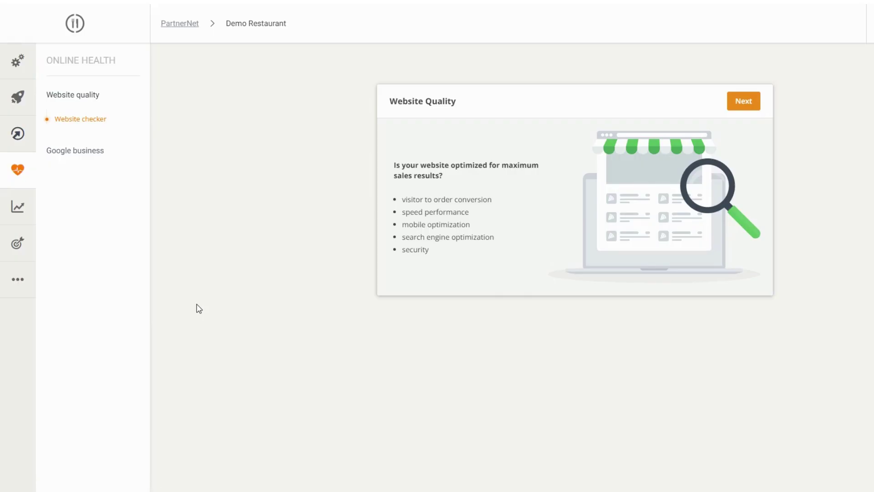
left_click(17, 281)
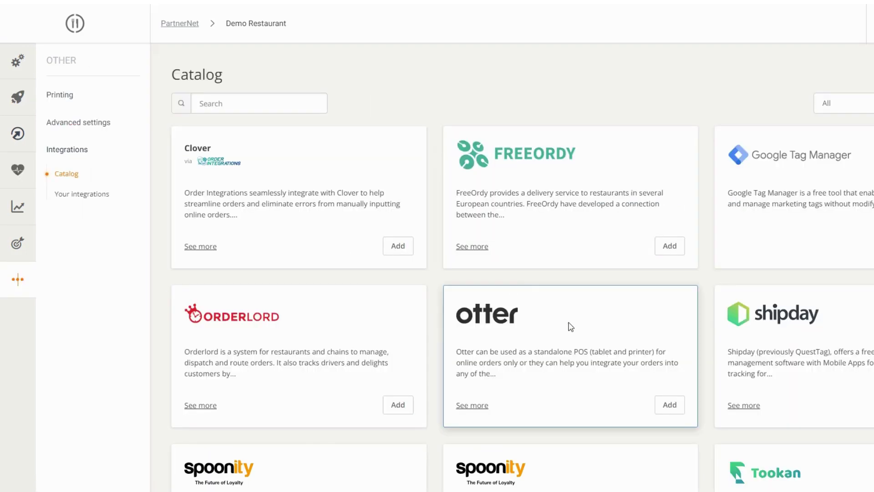
scroll(441, 287, "down", 6)
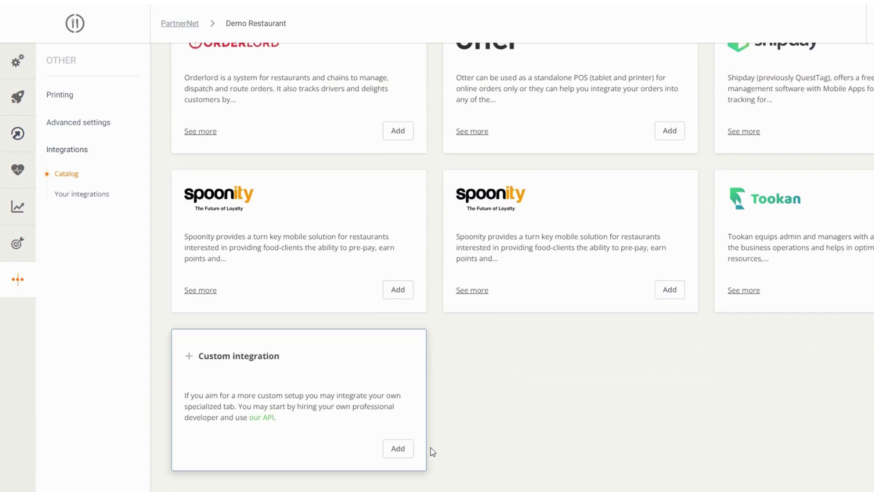
Add a Custom integration using the Push Accepted Orders template
left_click(398, 449)
scroll(847, 367, "up", 6)
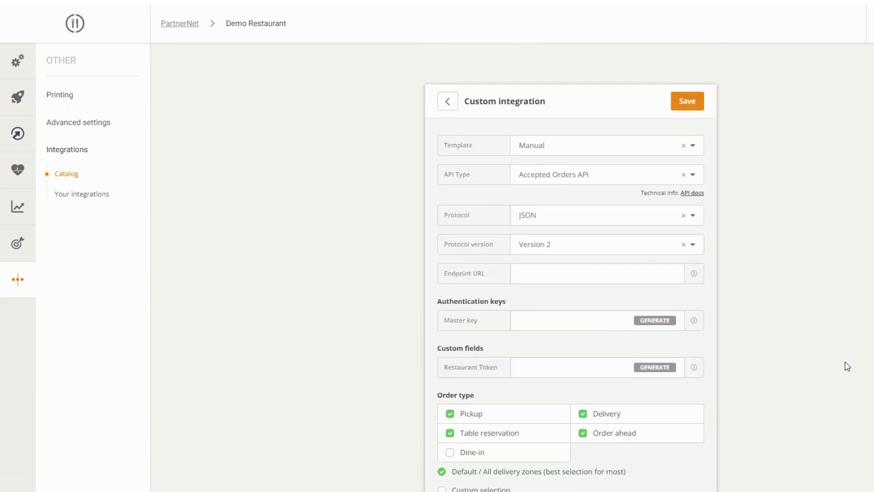
left_click(695, 148)
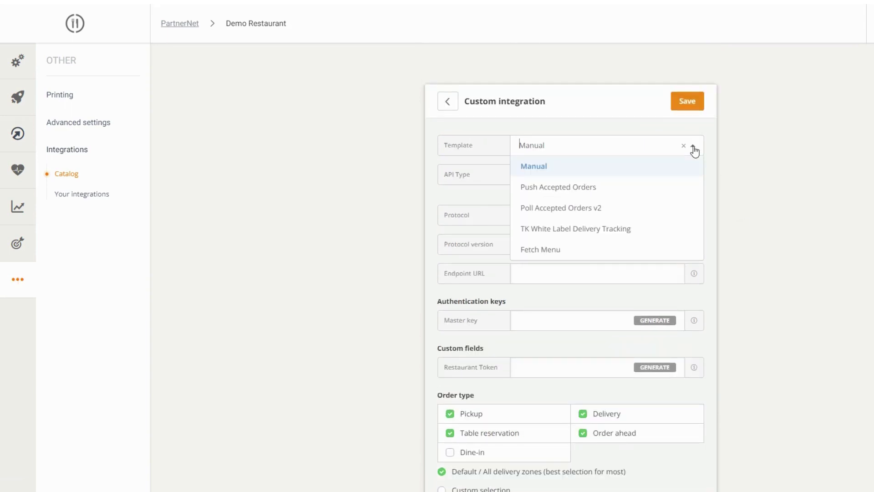
left_click(582, 193)
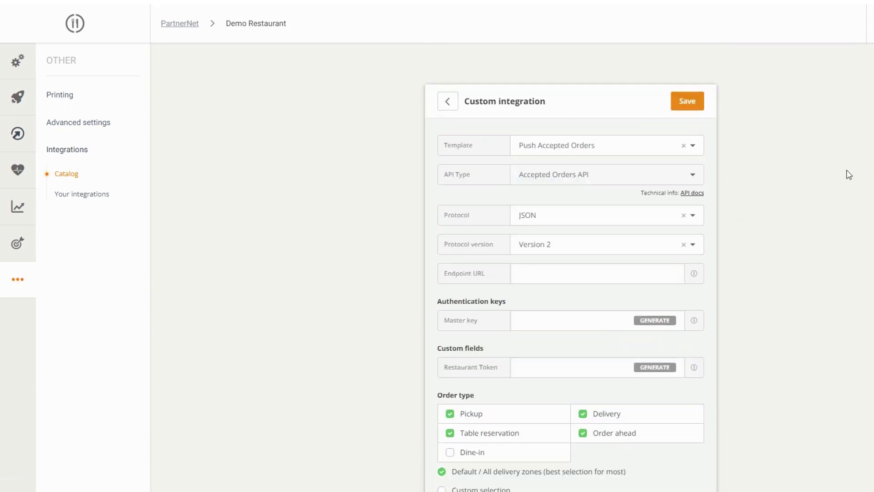
Copy PrinterCo's endpoint URL and paste it into the integration's Endpoint URL field
left_click(543, 275)
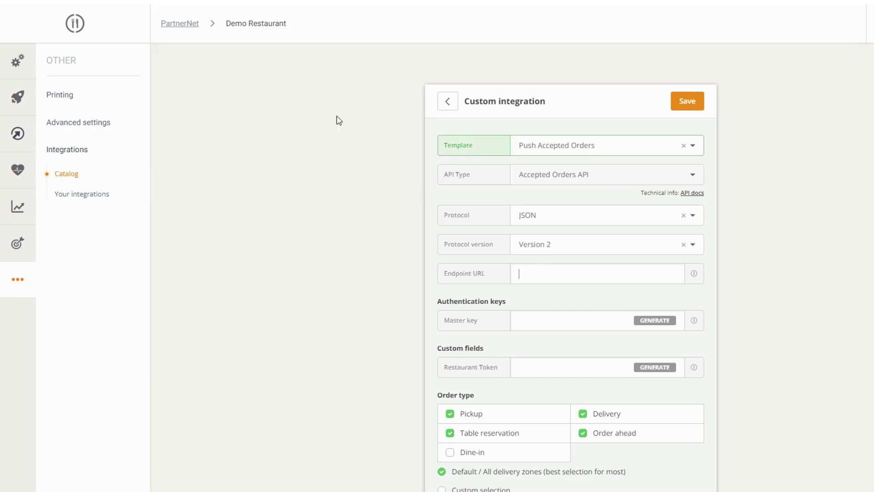
key("alt+Tab")
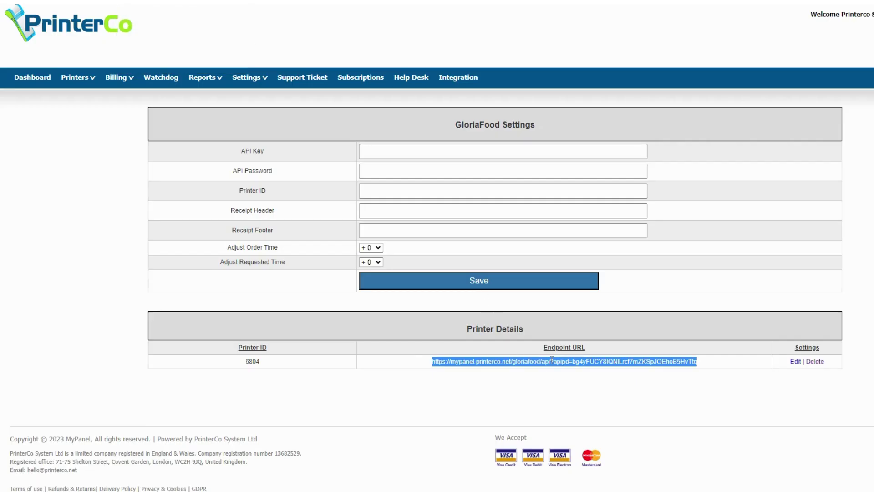
right_click(556, 363)
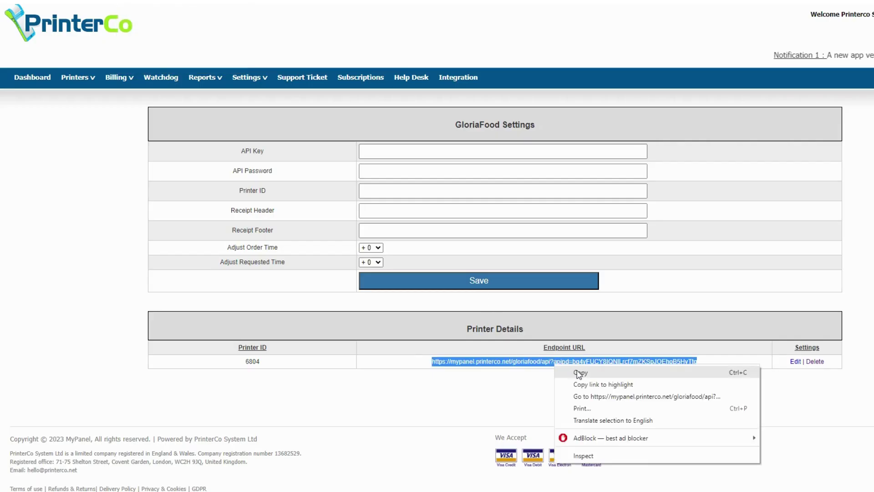
left_click(572, 371)
key("alt+Tab")
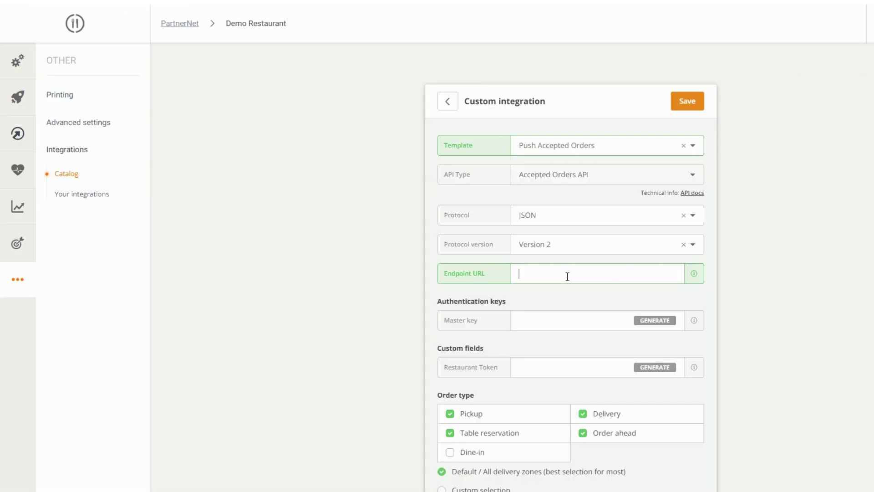
right_click(567, 277)
left_click(597, 354)
left_click(787, 318)
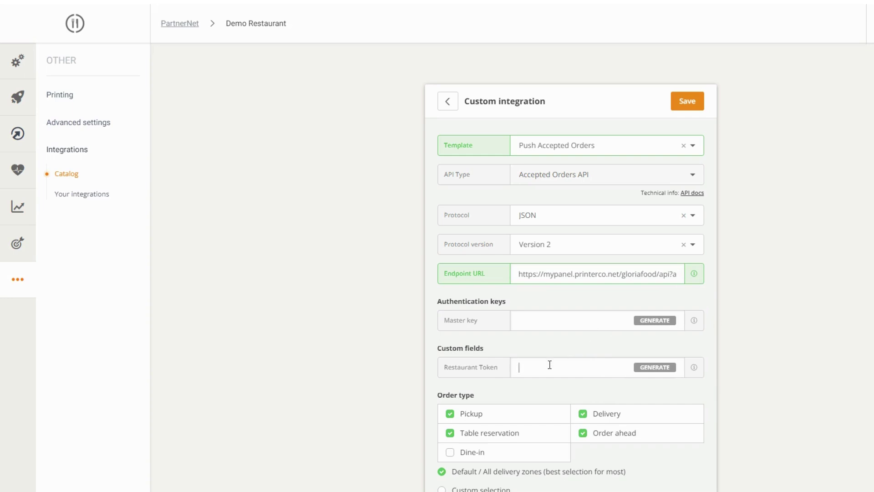
Fill in the Restaurant Token, generate a master key, and enter the vendor contact e-mail
type("PrinterCo")
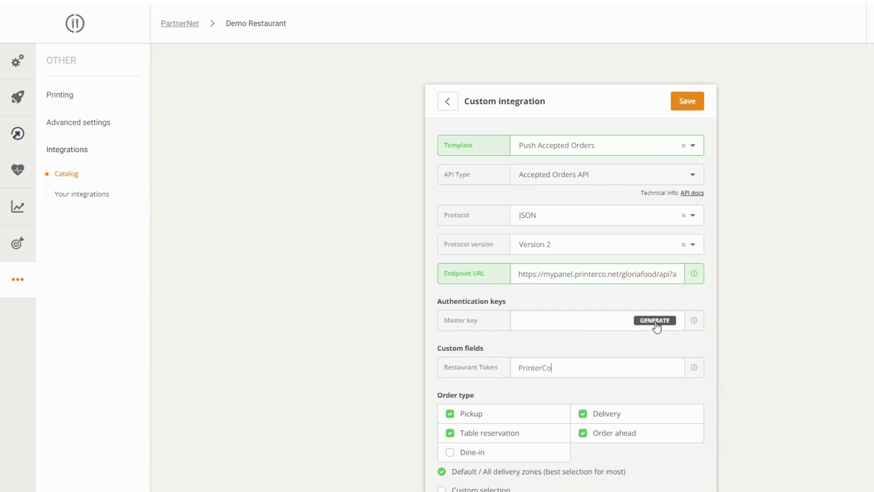
left_click(656, 321)
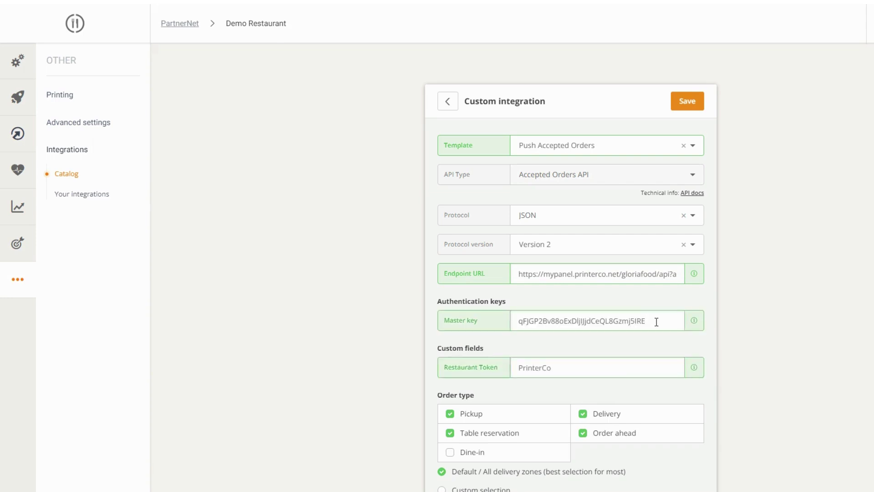
scroll(773, 333, "down", 6)
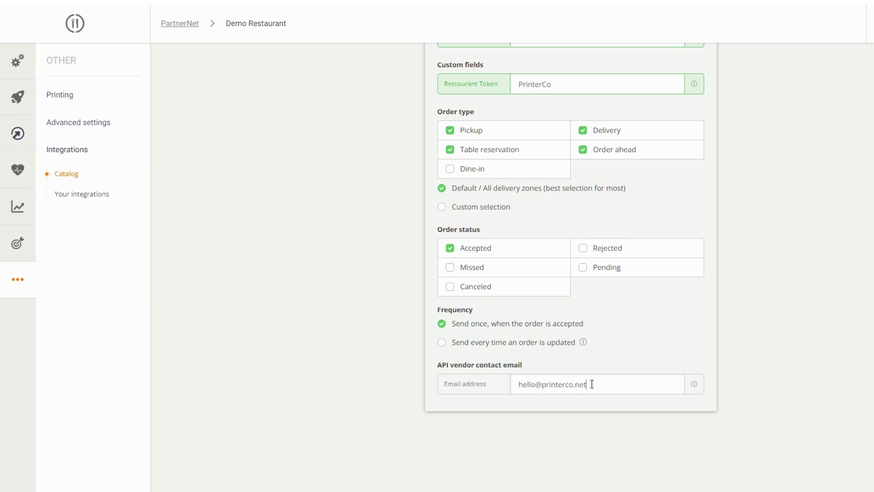
scroll(852, 380, "up", 6)
Save the custom integration and agree to the API approval terms
left_click(699, 105)
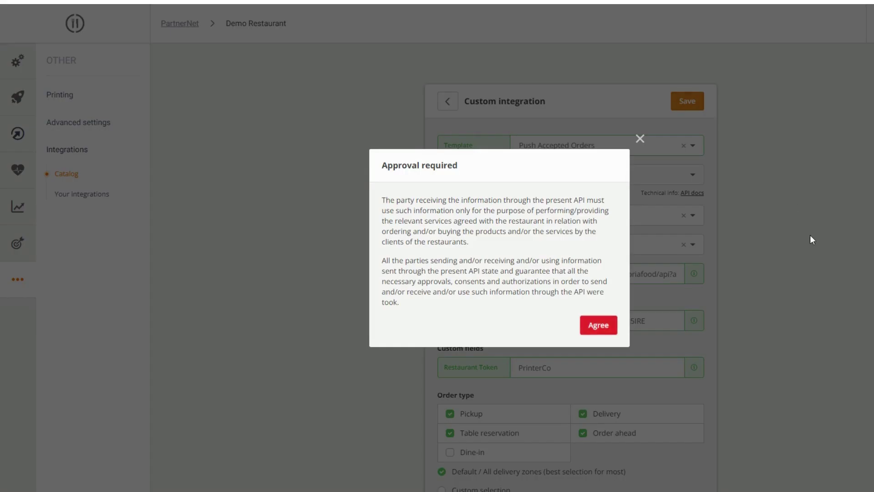
left_click(607, 327)
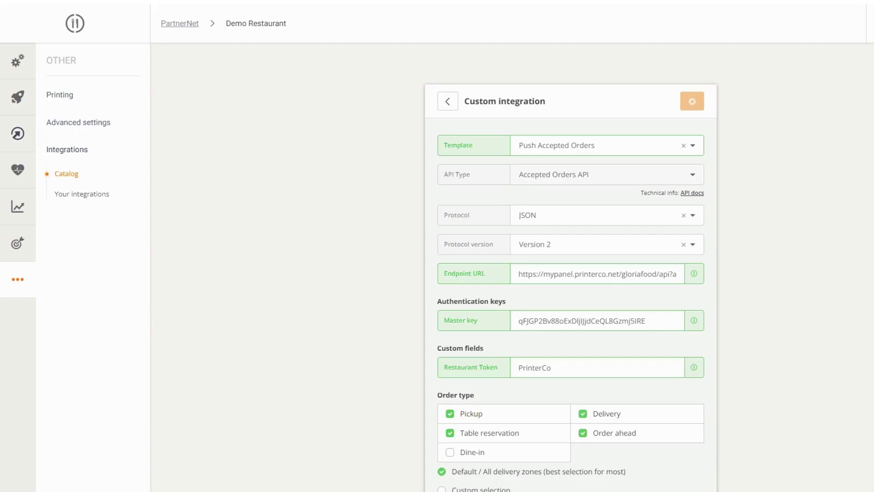